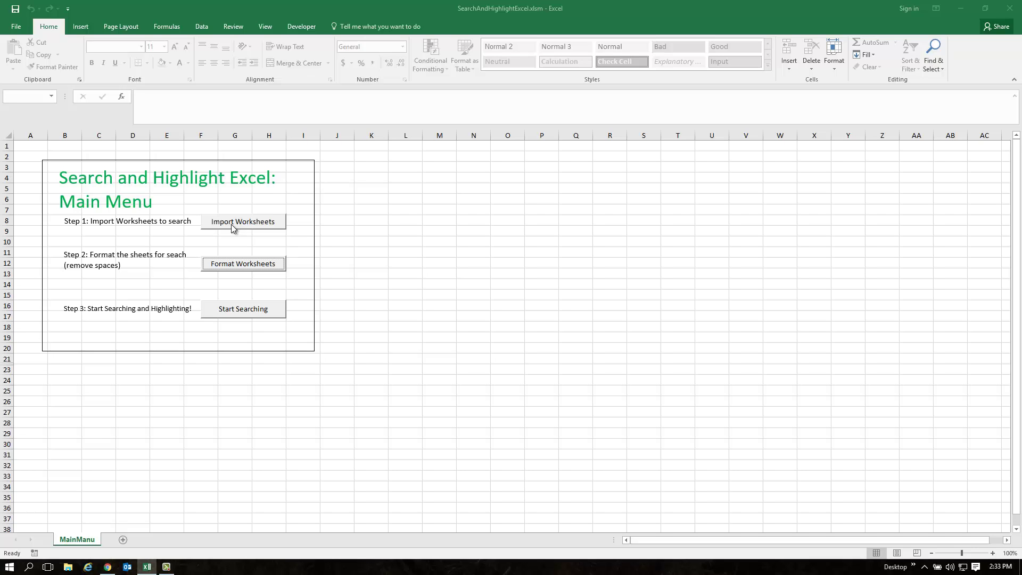
Import the AIS and S6 worksheets from the ulhr.xlsx workbook
{"action": "left_click", "coordinate": [231, 225]}
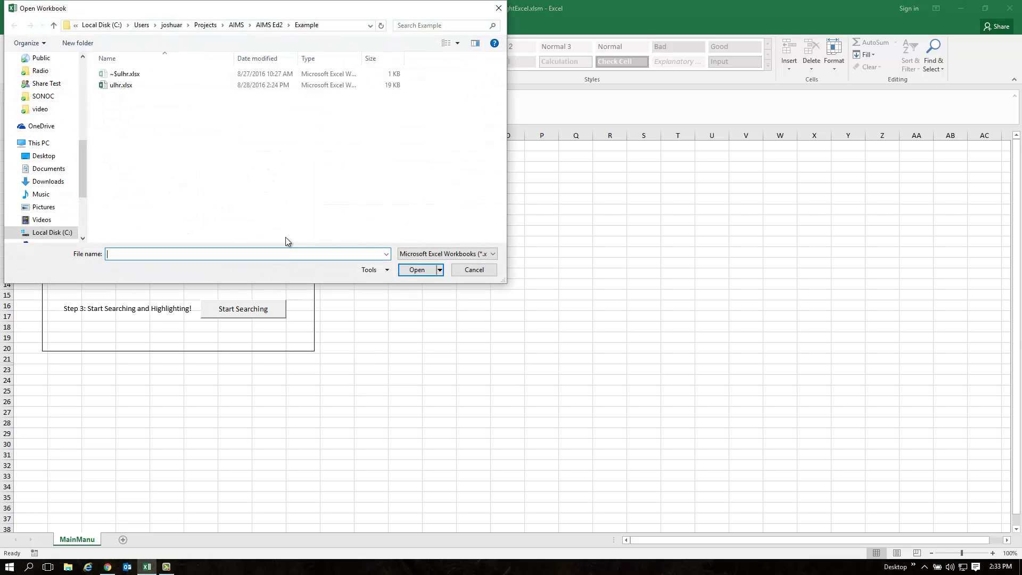
{"action": "left_click", "coordinate": [113, 88]}
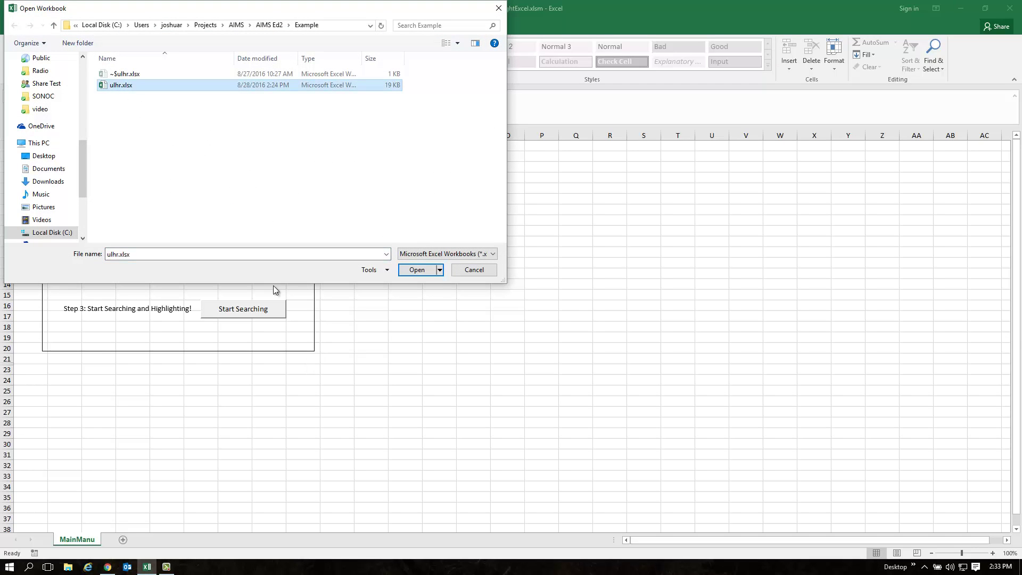
{"action": "left_click", "coordinate": [417, 270]}
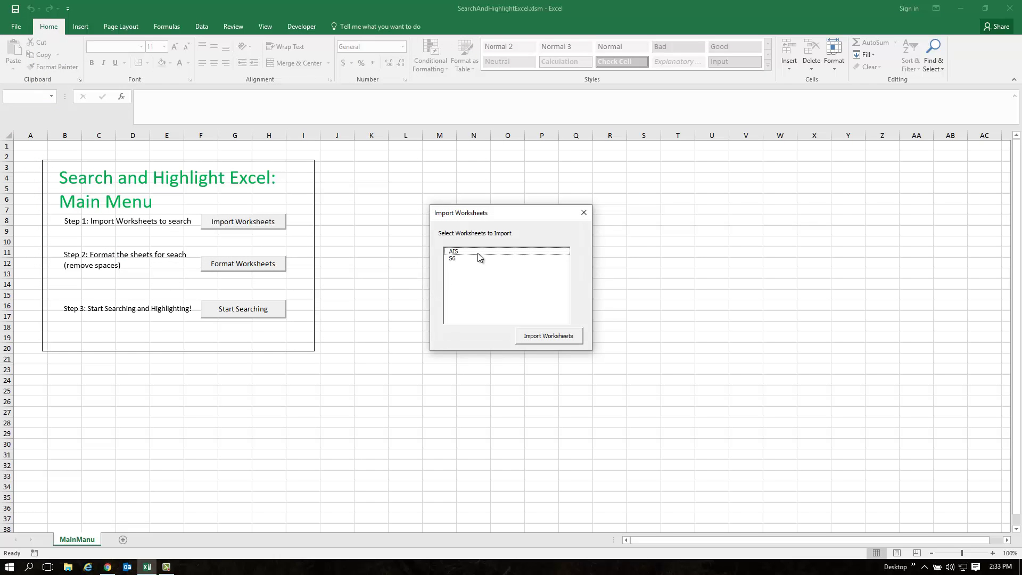
{"action": "left_click", "coordinate": [477, 252]}
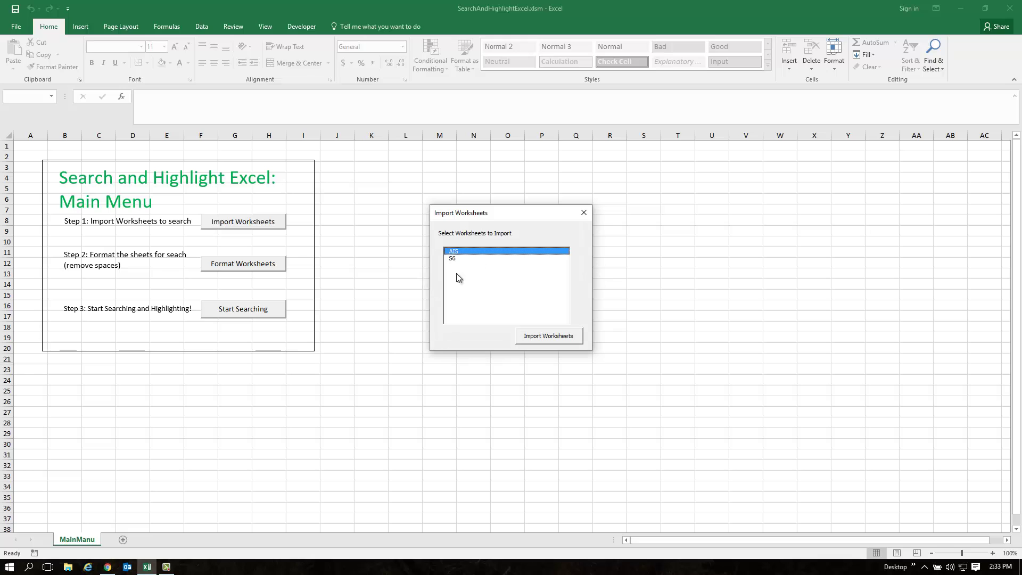
{"action": "left_click", "coordinate": [469, 259]}
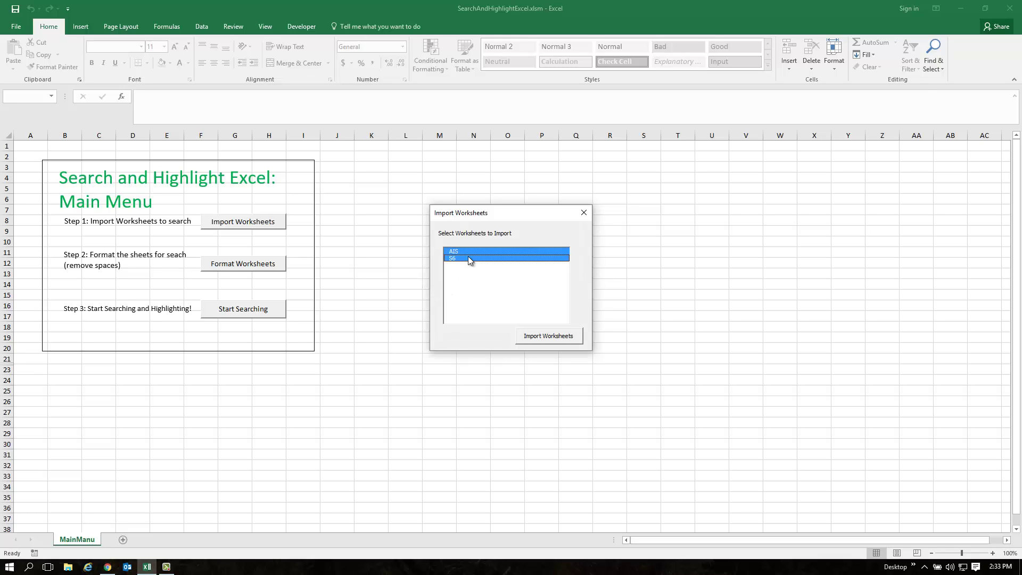
{"action": "left_click", "coordinate": [549, 336]}
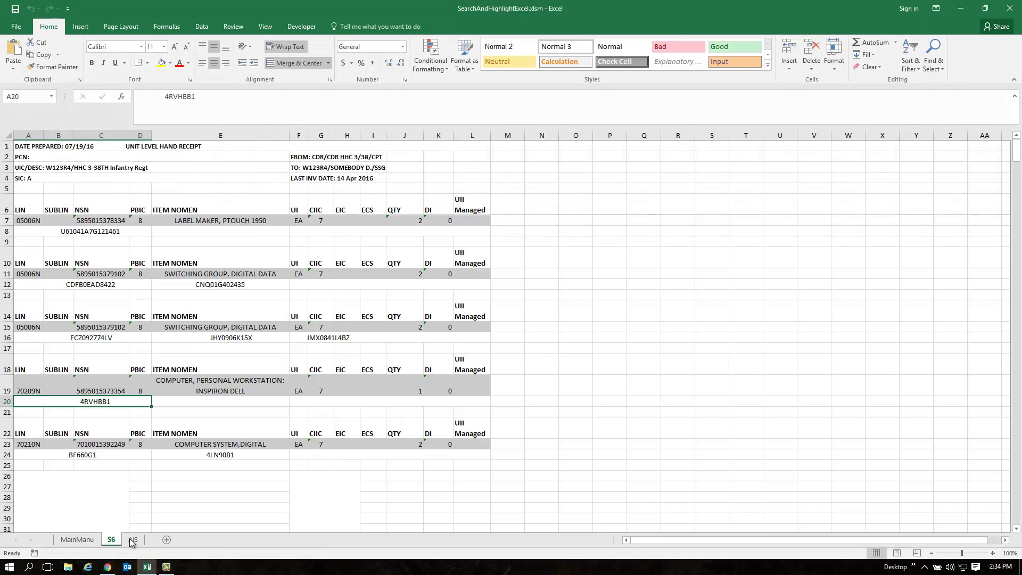
Examine the serial number in cell A8 of the S6 sheet for padding spaces around the text
{"action": "left_click", "coordinate": [77, 539]}
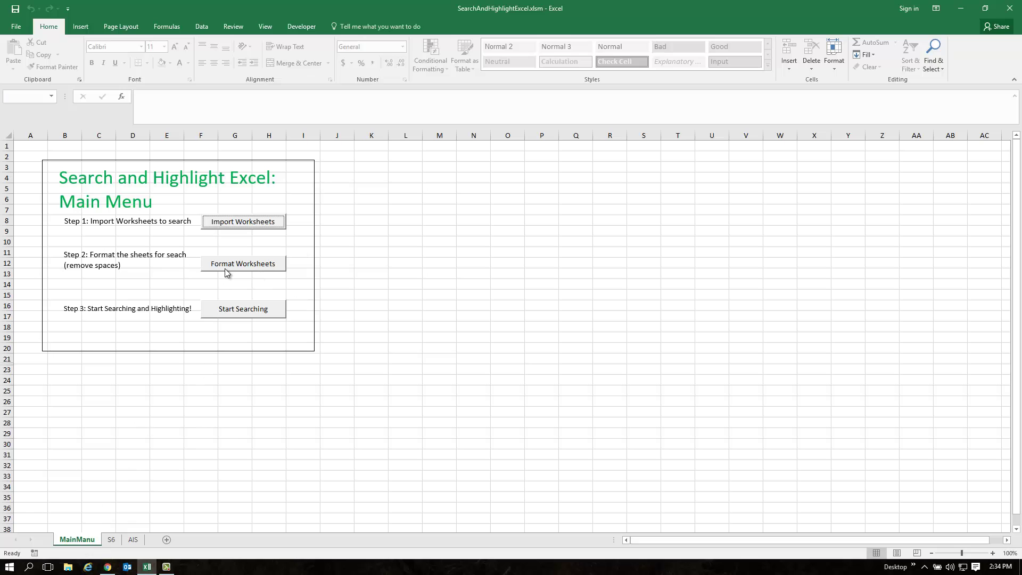
{"action": "left_click", "coordinate": [118, 540]}
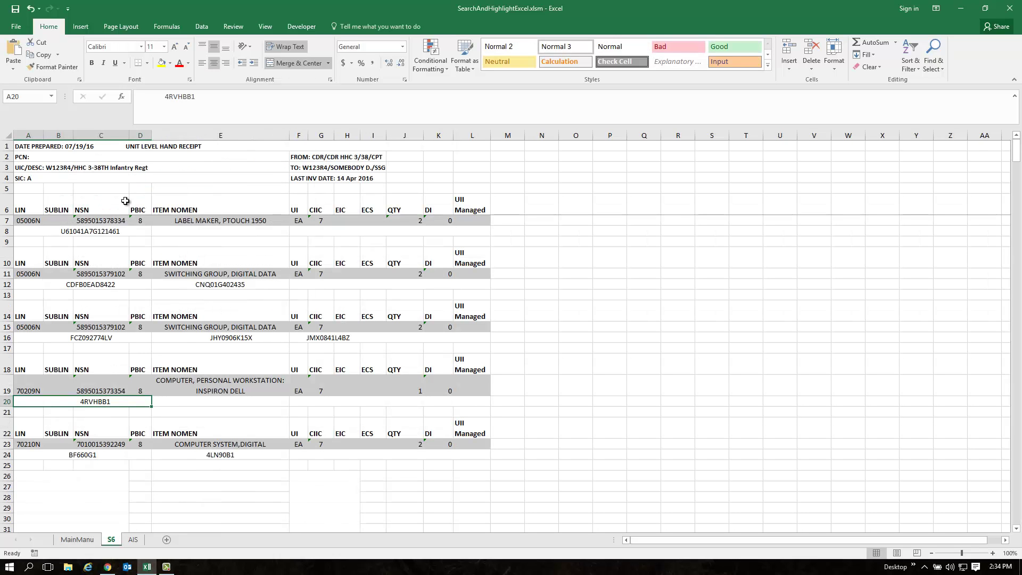
{"action": "left_click", "coordinate": [89, 235]}
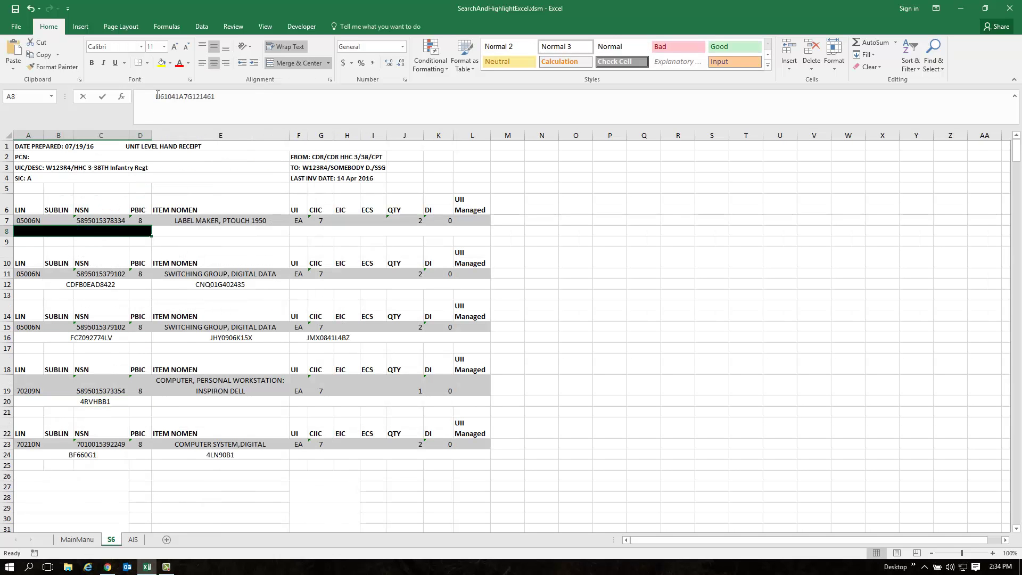
{"action": "left_click", "coordinate": [224, 111]}
{"action": "double_click", "coordinate": [186, 96]}
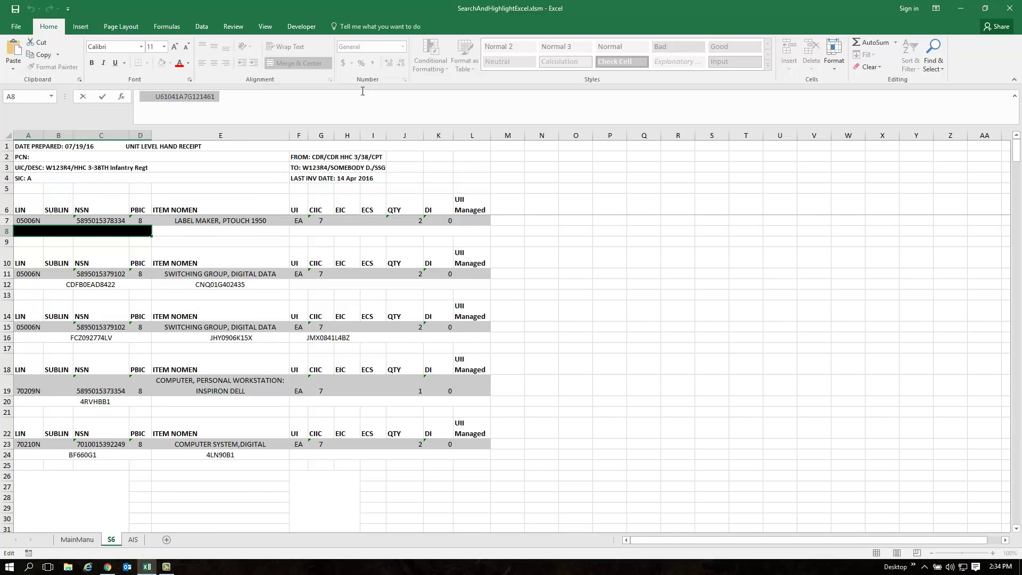
{"action": "left_click", "coordinate": [315, 98]}
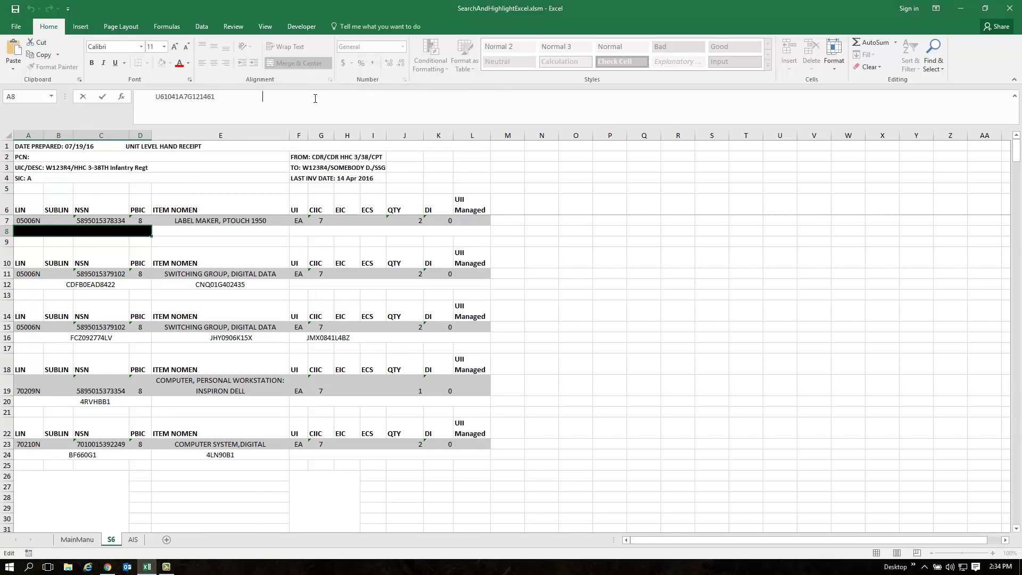
{"action": "left_click", "coordinate": [172, 188]}
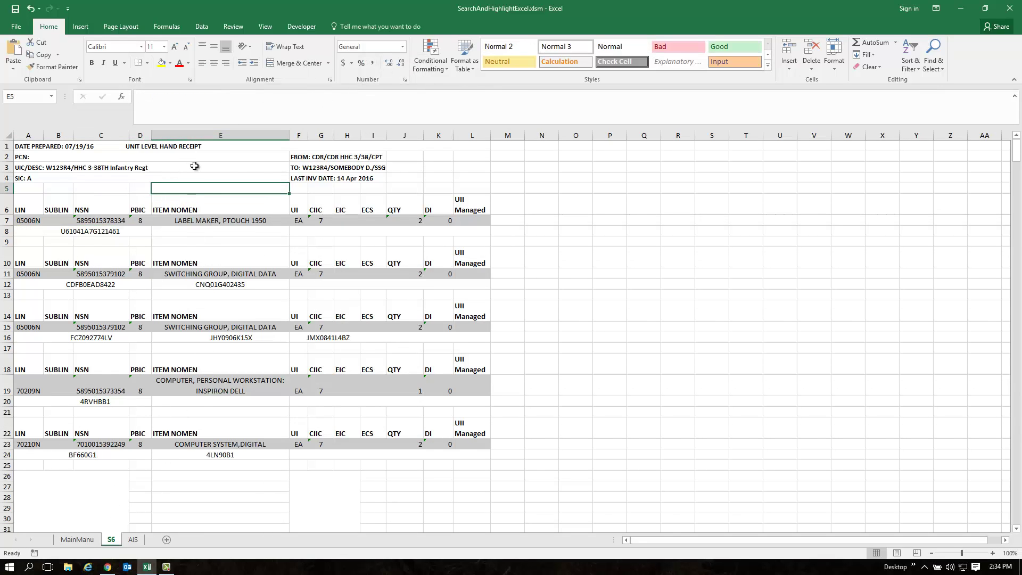
{"action": "left_click", "coordinate": [107, 231]}
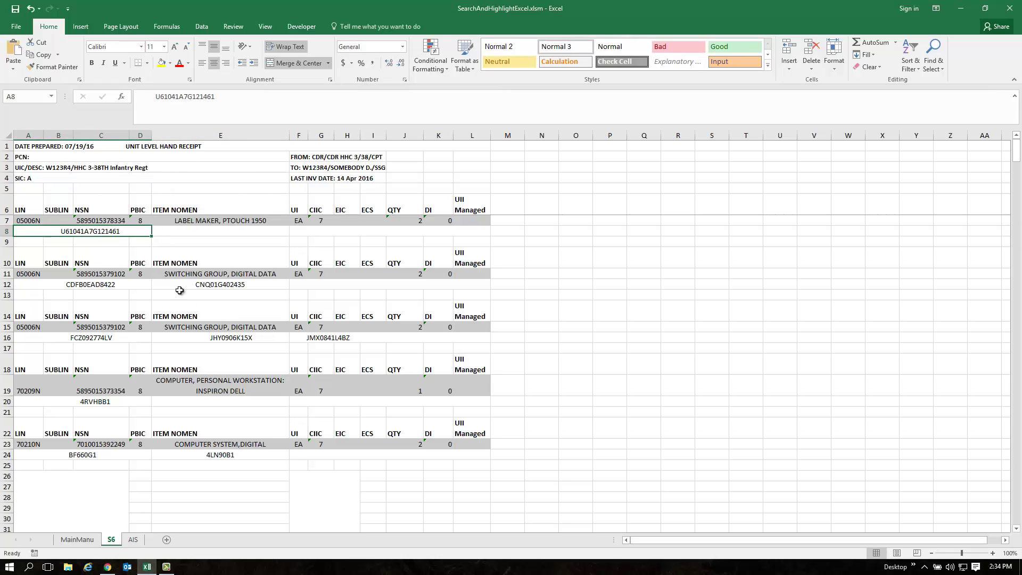
Run the main menu's worksheet formatting to remove padding spaces, and check cell A8 on the S6 sheet
{"action": "left_click", "coordinate": [77, 540]}
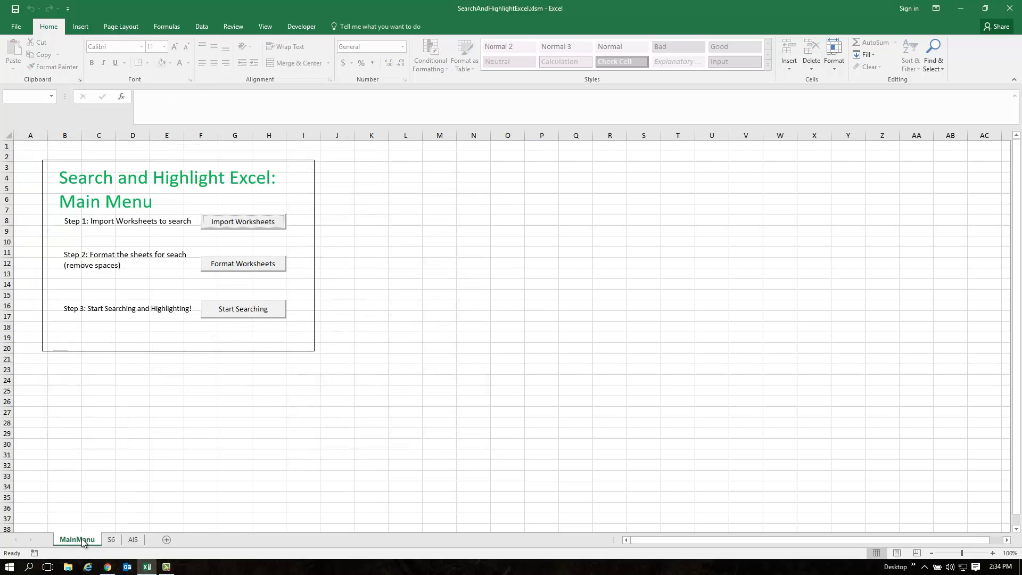
{"action": "left_click", "coordinate": [254, 266]}
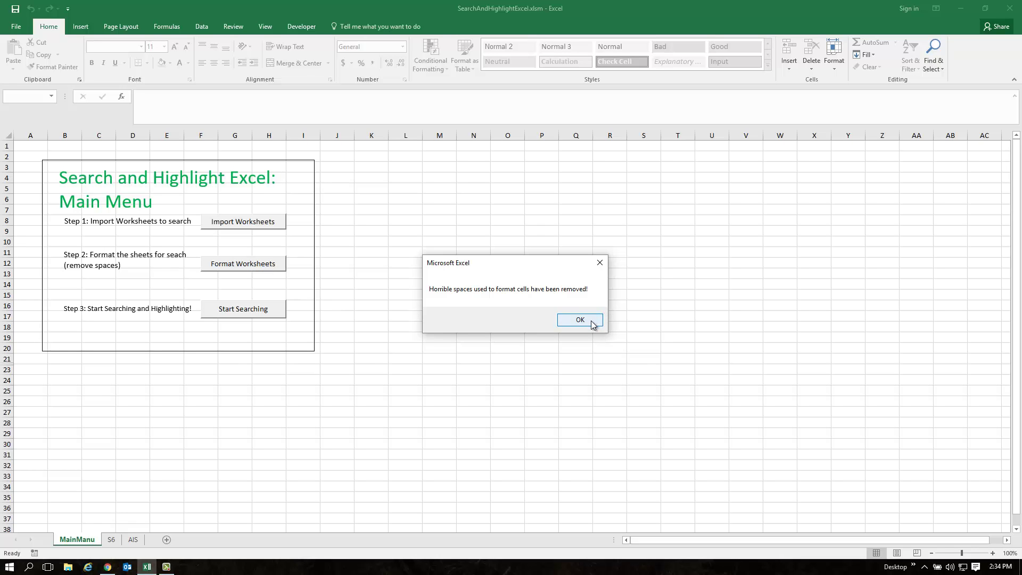
{"action": "left_click", "coordinate": [591, 321]}
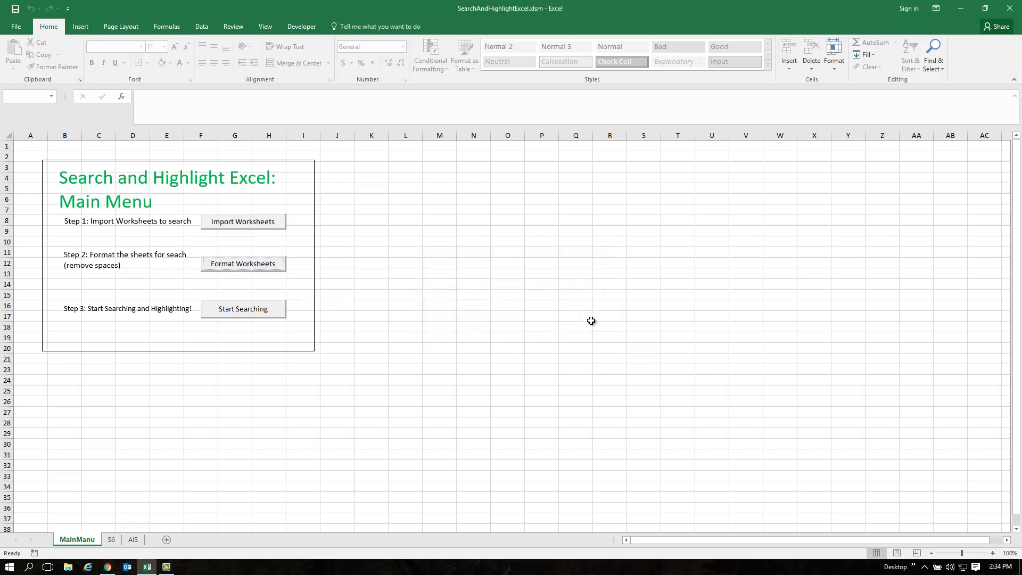
{"action": "left_click", "coordinate": [113, 540]}
{"action": "left_click", "coordinate": [155, 116]}
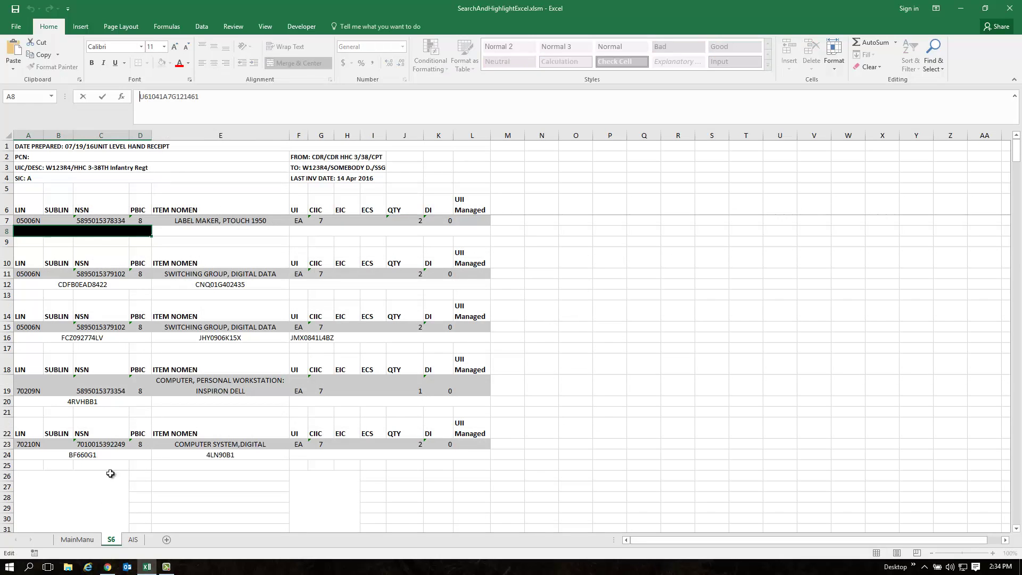
Start the search form from the main menu and search for and highlight serial number 4LN90B1
{"action": "left_click", "coordinate": [80, 541]}
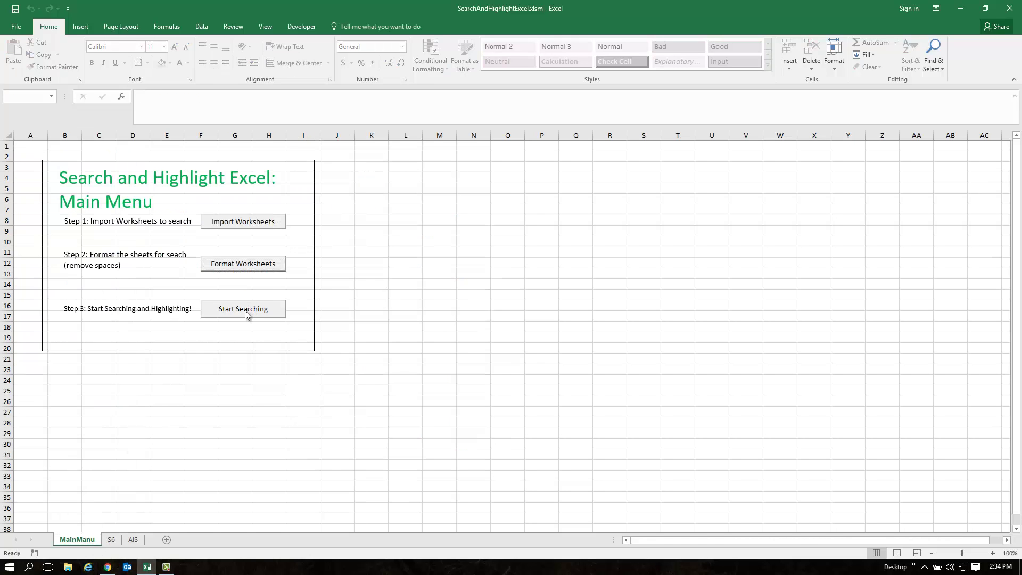
{"action": "left_click", "coordinate": [246, 314]}
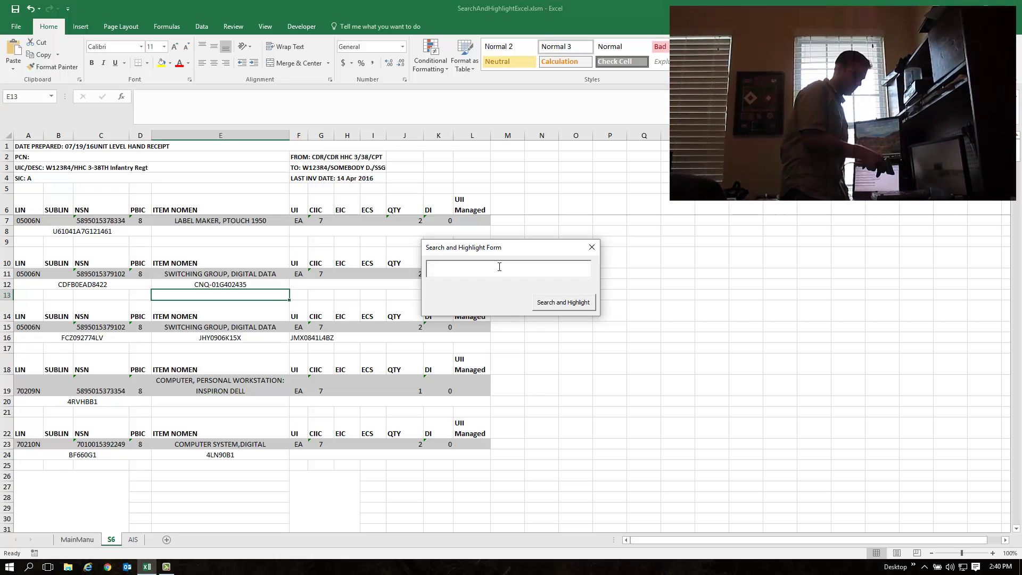
{"action": "type", "text": "4LN90B1"}
{"action": "key", "text": "Return"}
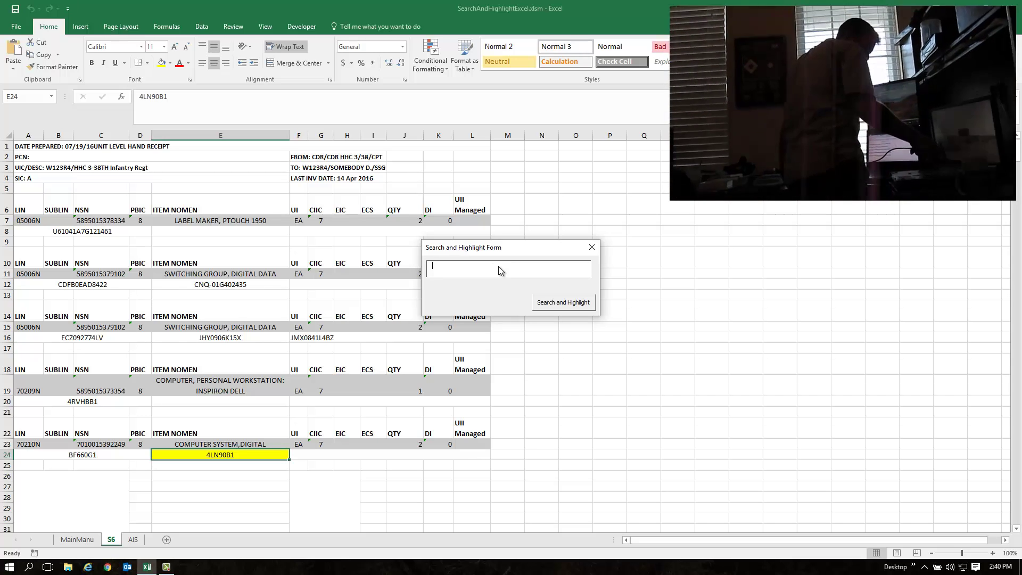
Search for serial number BF660G1, cycle through its matches and highlight the one on the S6 sheet
{"action": "type", "text": "BF660G1"}
{"action": "key", "text": "Return"}
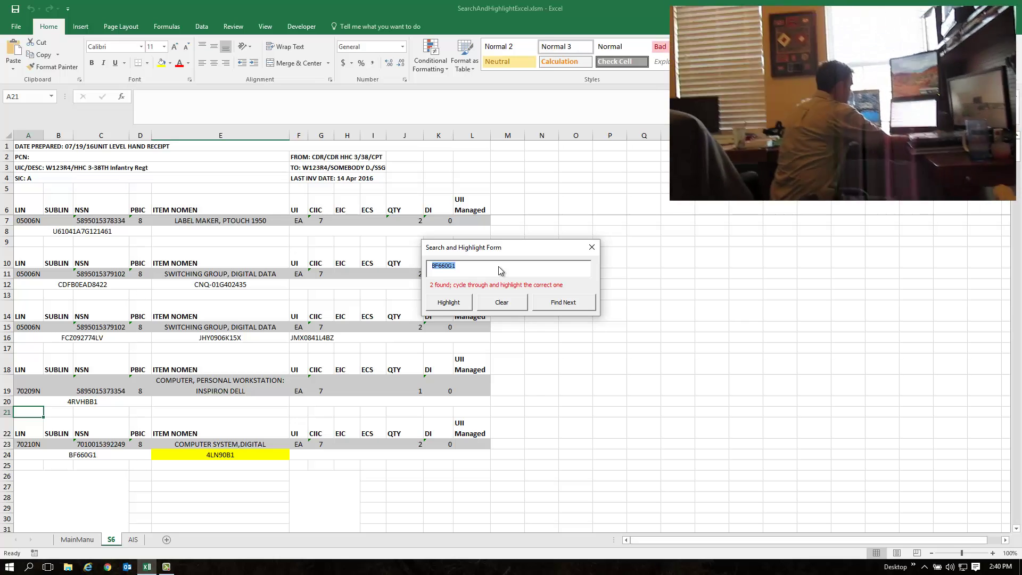
{"action": "left_click", "coordinate": [566, 310]}
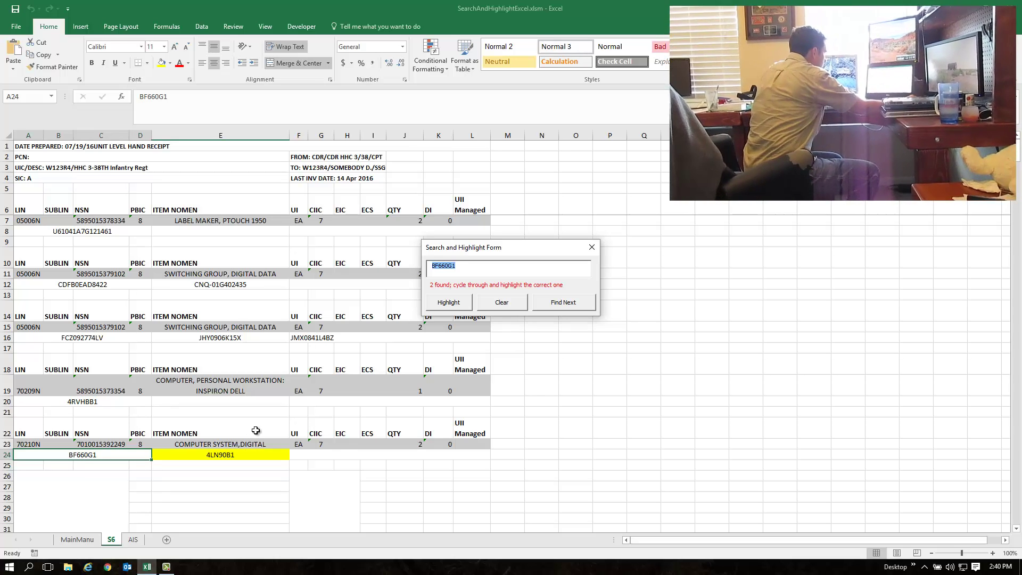
{"action": "left_click", "coordinate": [553, 309]}
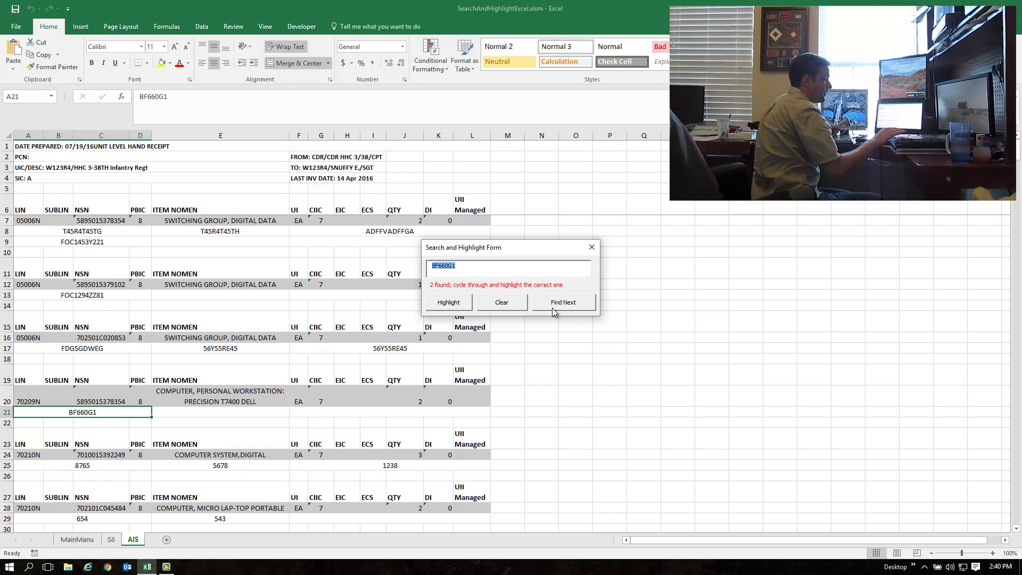
{"action": "left_click", "coordinate": [553, 305]}
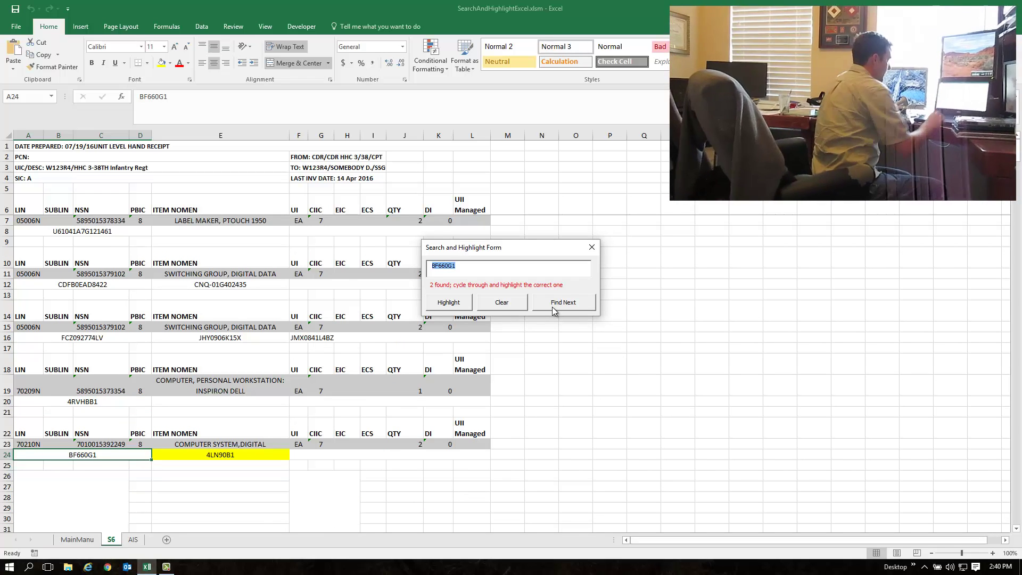
{"action": "left_click", "coordinate": [458, 306]}
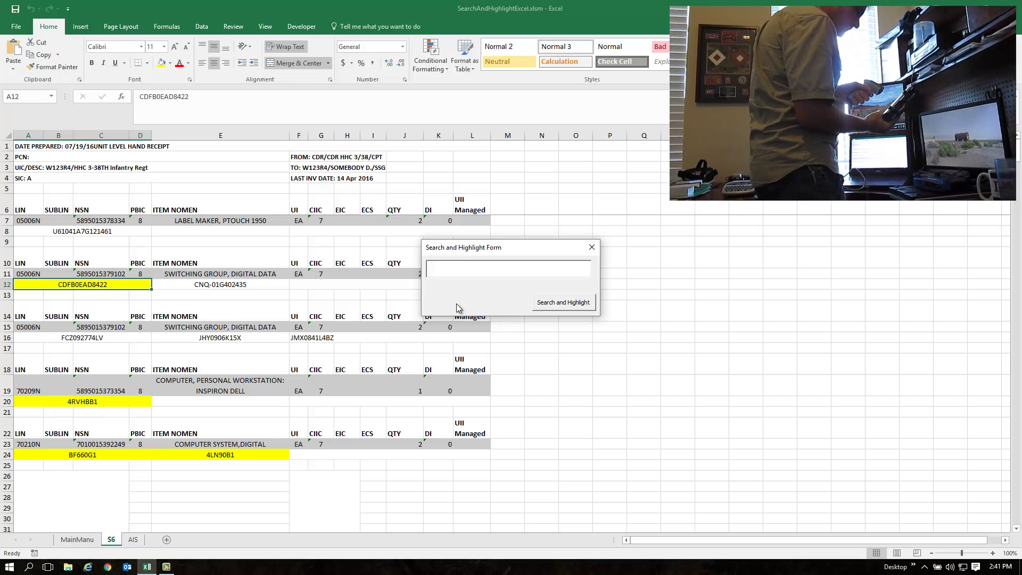
Search for serial number CNQ01G402435, shorten the search value to 2435 and run a partial search to highlight the item
{"action": "type", "text": "CNQ01G402435"}
{"action": "key", "text": "Return"}
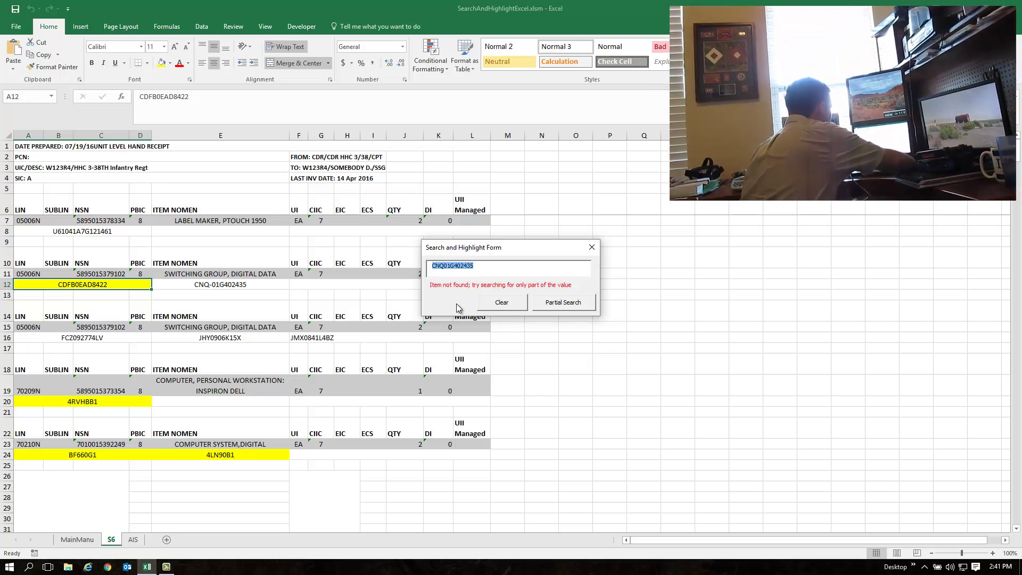
{"action": "left_click", "coordinate": [461, 265]}
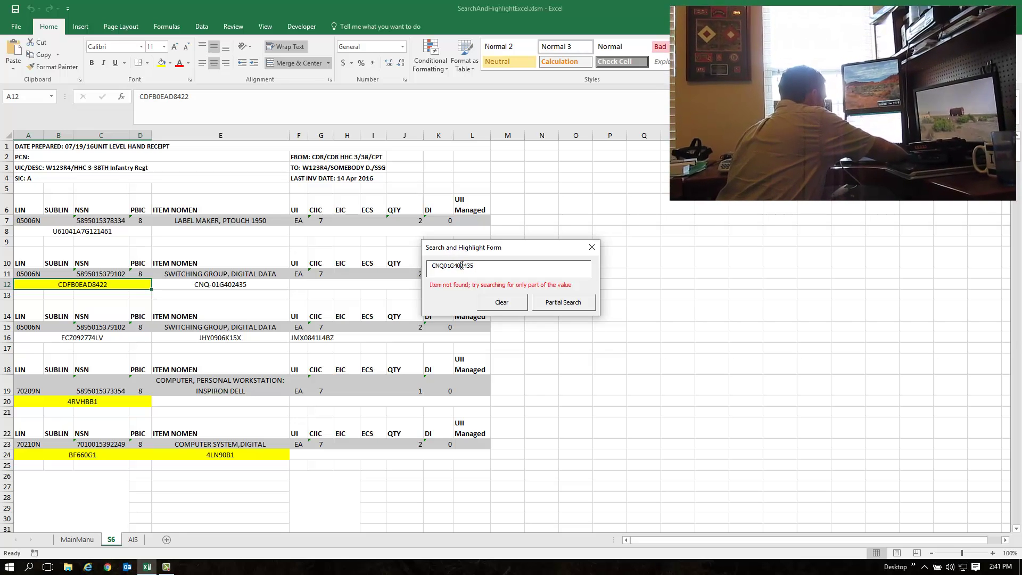
{"action": "left_click_drag", "start_coordinate": [461, 265], "coordinate": [431, 265]}
{"action": "key", "text": "BackSpace"}
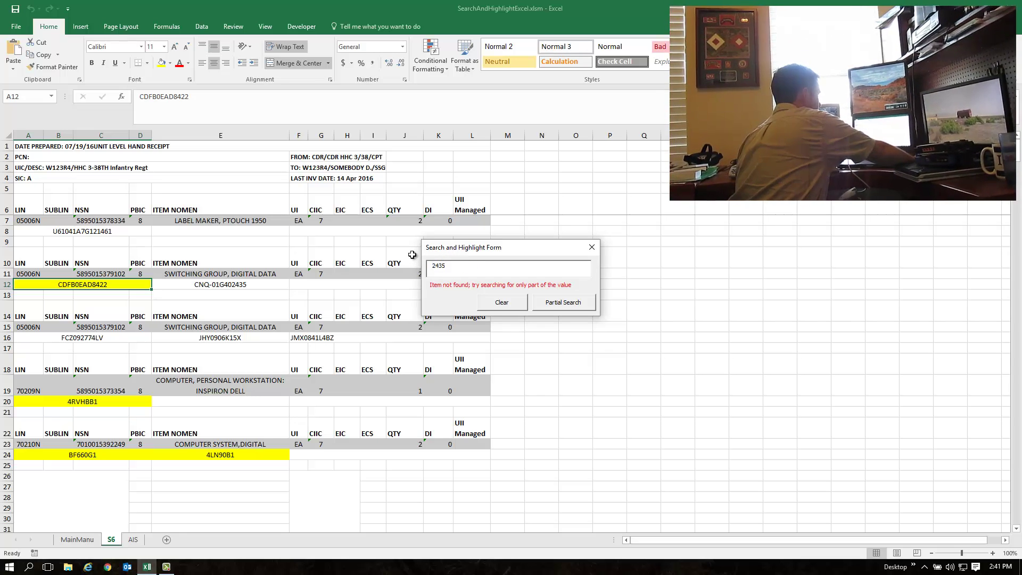
{"action": "left_click", "coordinate": [570, 307]}
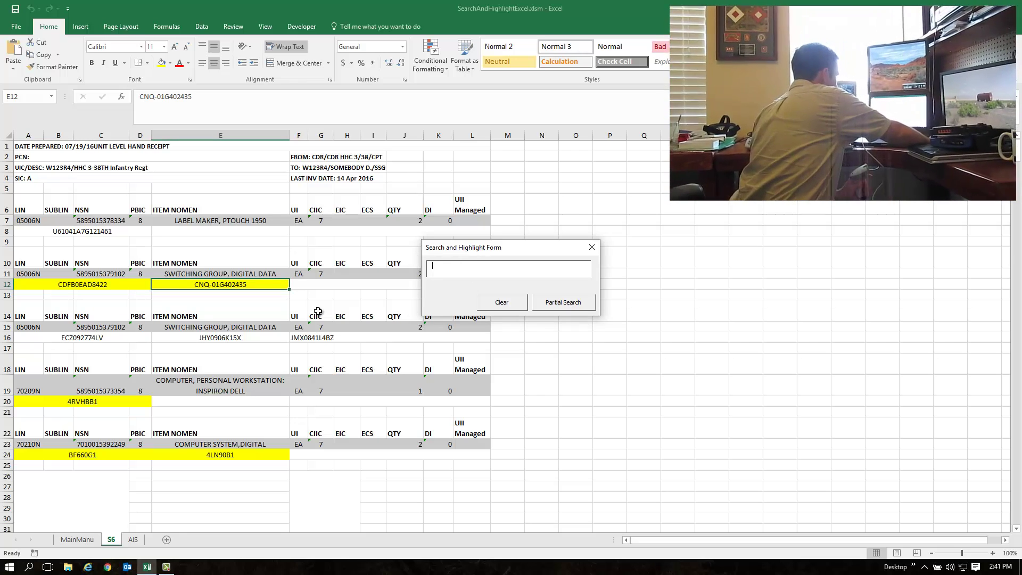